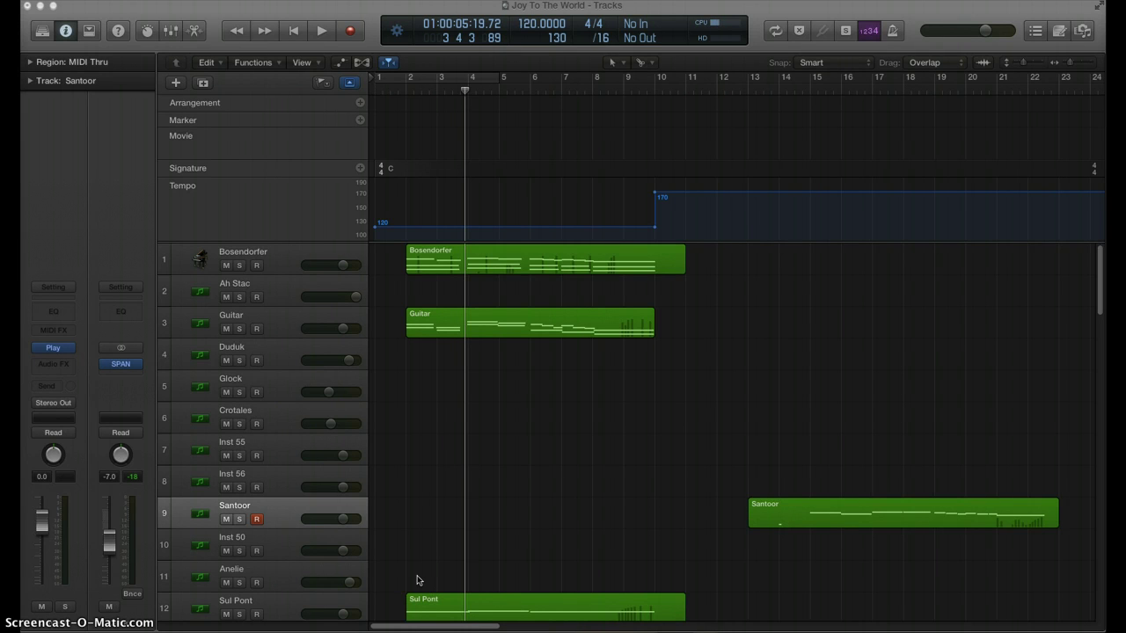
Bring up the output channel's Voxengo SPAN analyzer and move its window out of the way of the tracks
left_click(419, 615)
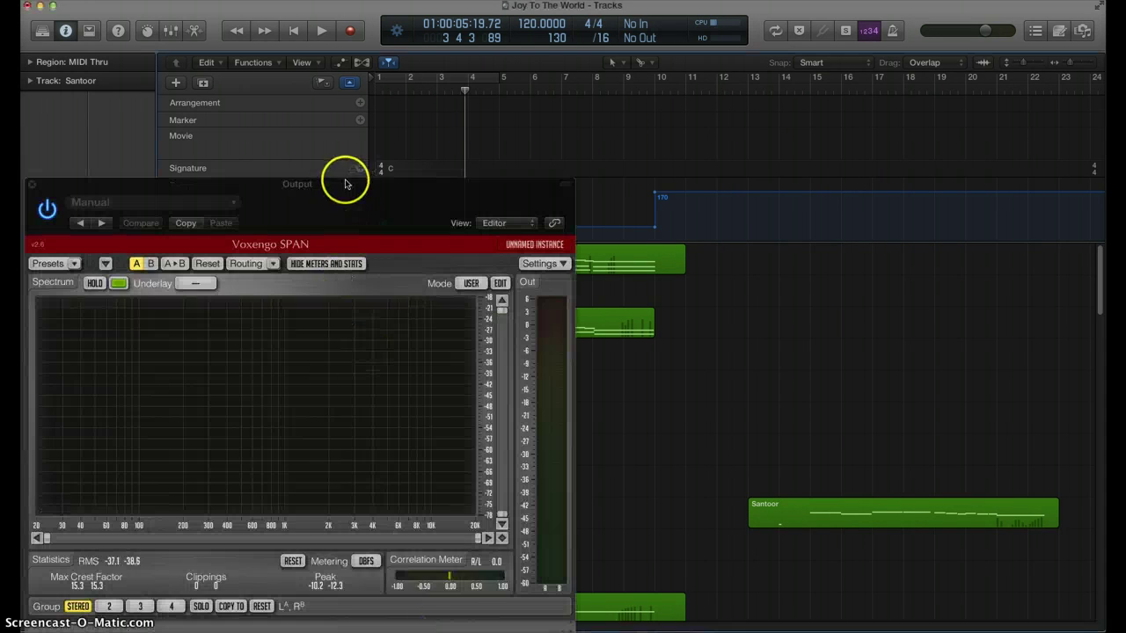
left_click_drag(342, 184, 1024, 130)
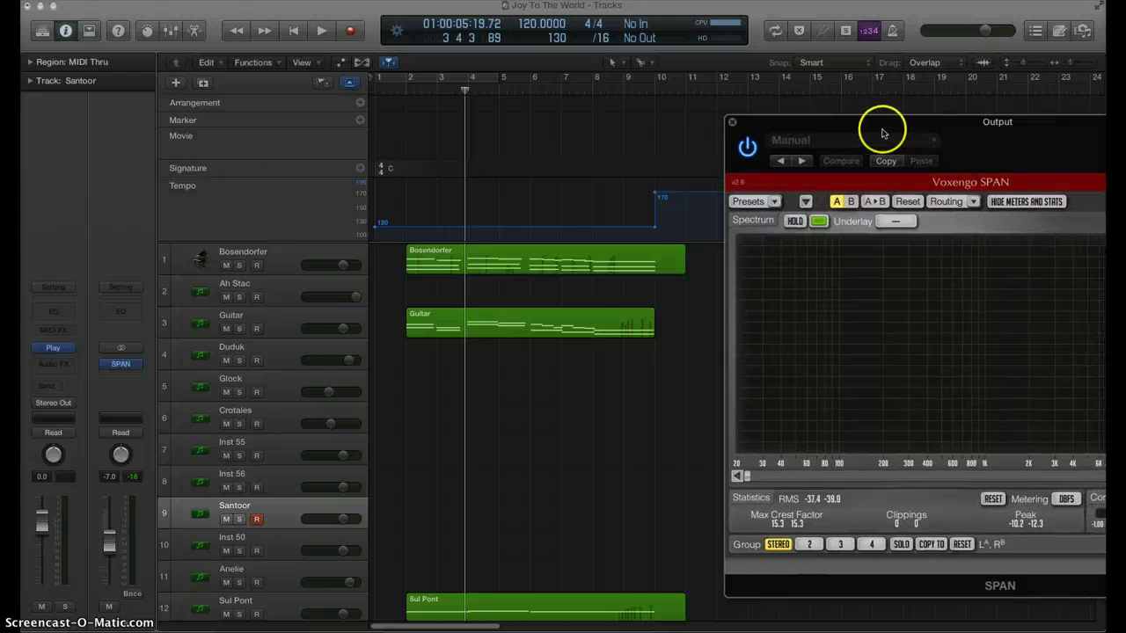
left_click_drag(885, 133, 1125, 110)
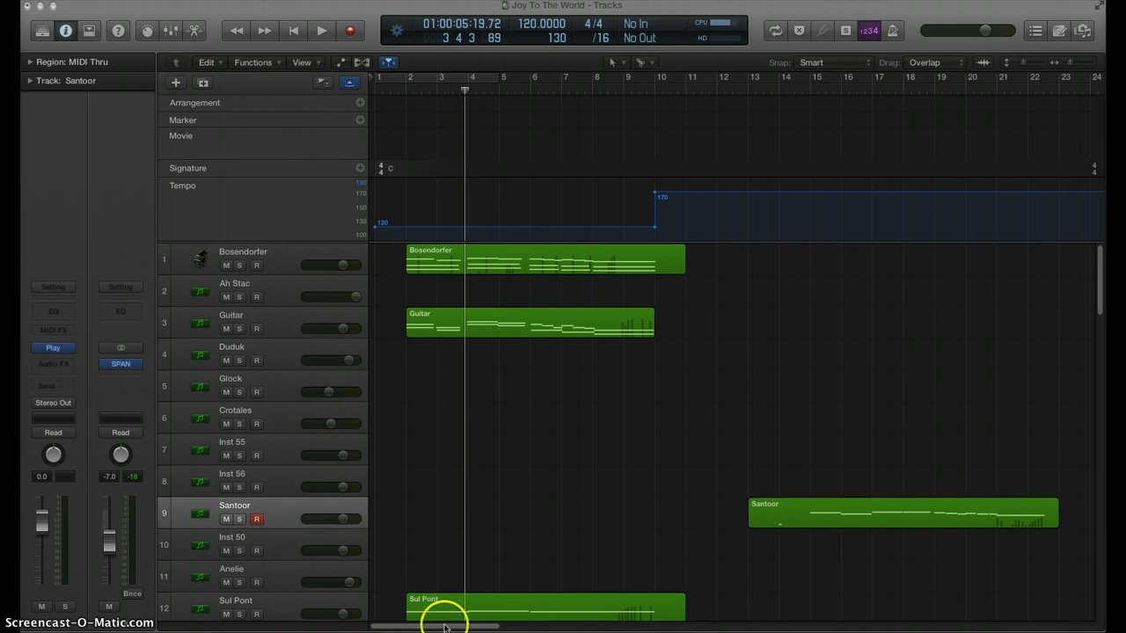
Look over the arrangement from the opening bars to around bar 69, including the solo instruments and the string sections
left_click_drag(447, 627, 589, 625)
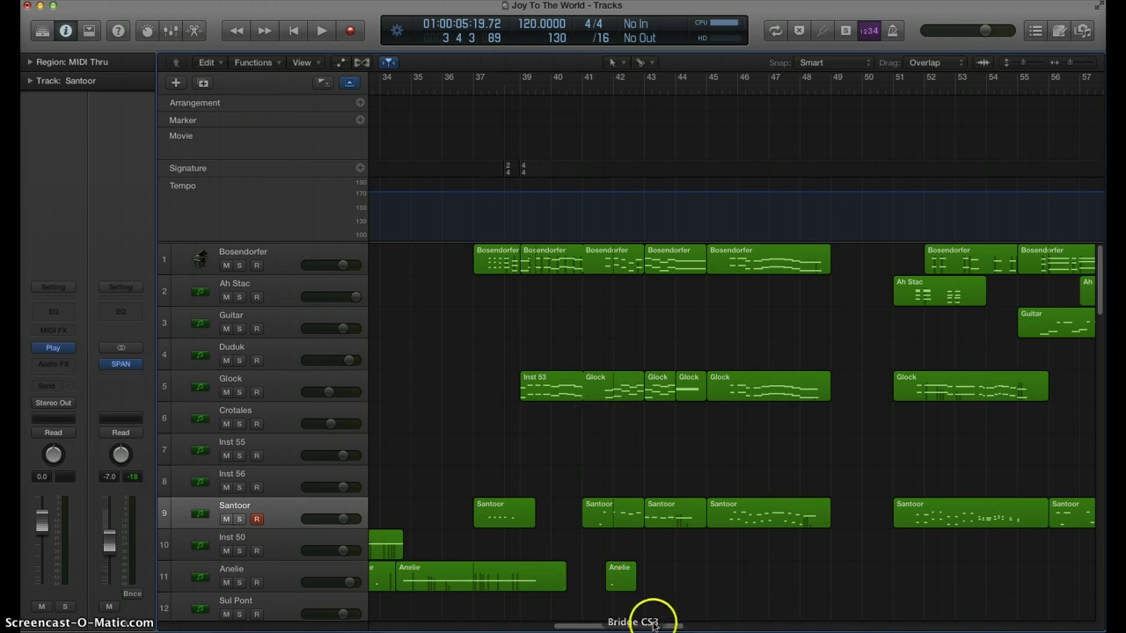
left_click_drag(654, 627, 441, 627)
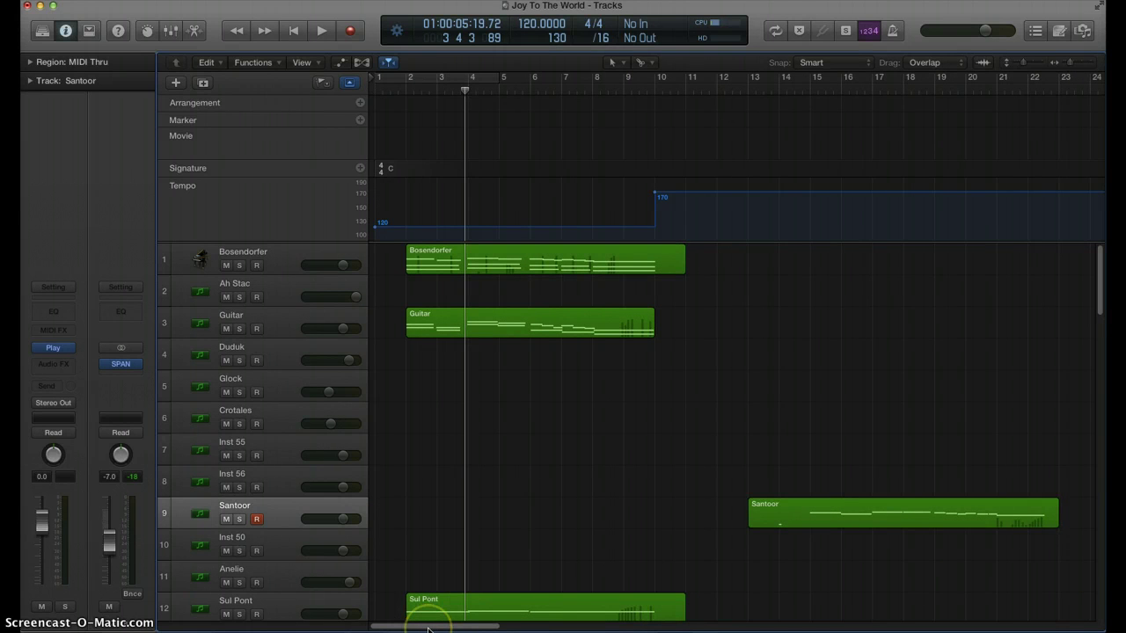
left_click_drag(431, 629, 376, 626)
scroll(581, 519, "down", 4)
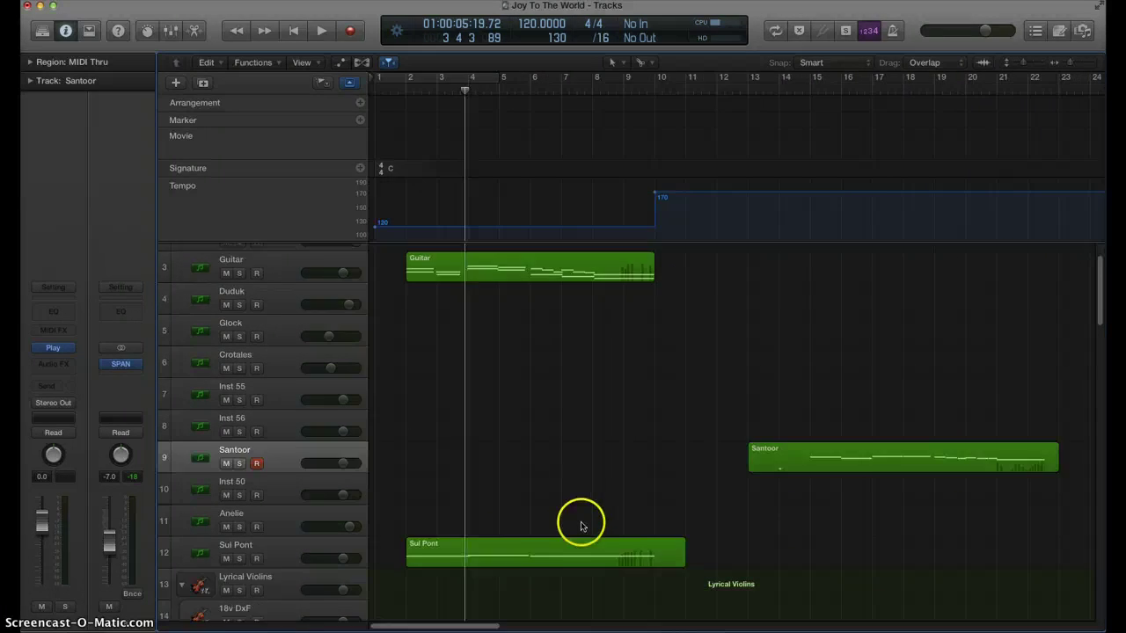
left_click_drag(455, 627, 704, 626)
scroll(798, 433, "up", 1)
scroll(796, 432, "up", 2)
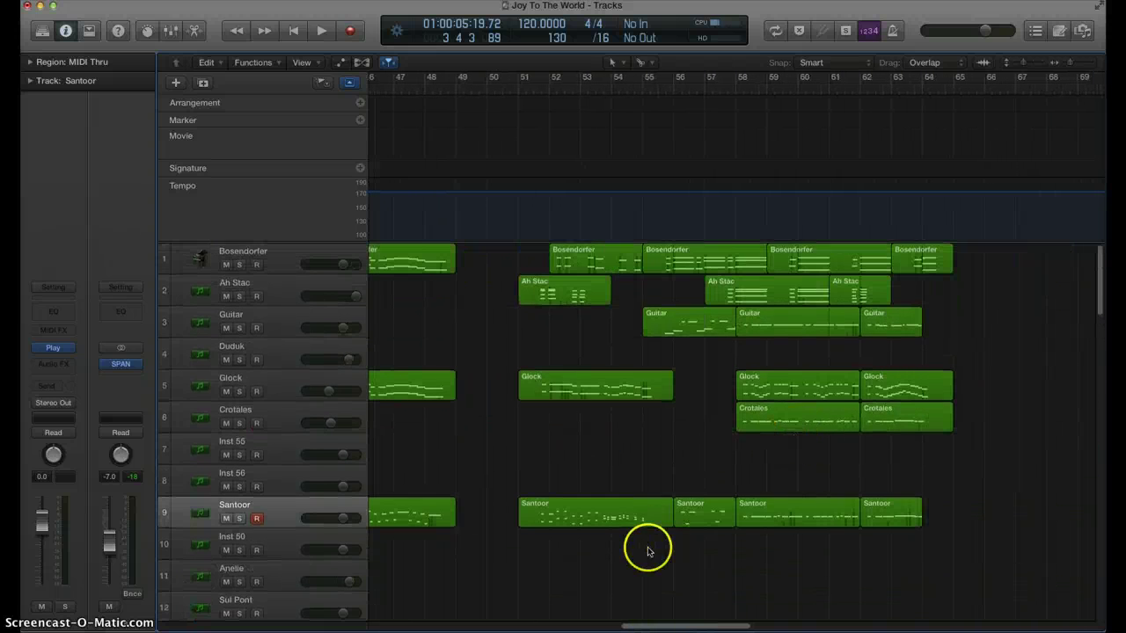
scroll(648, 545, "down", 10)
scroll(653, 550, "down", 5)
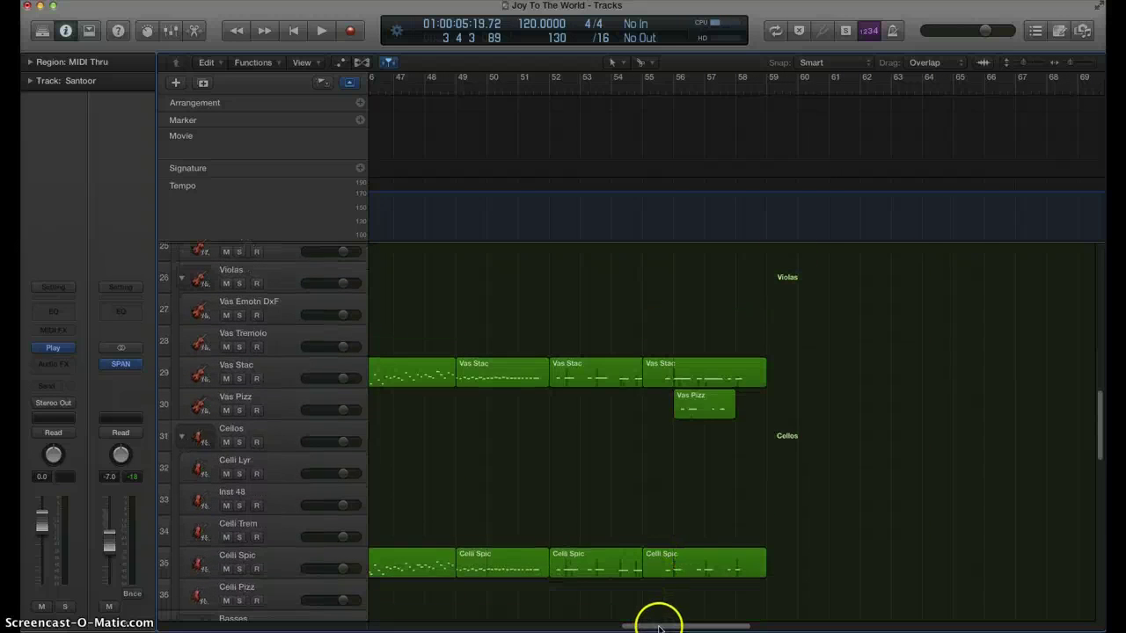
left_click_drag(654, 628, 368, 621)
scroll(618, 546, "up", 15)
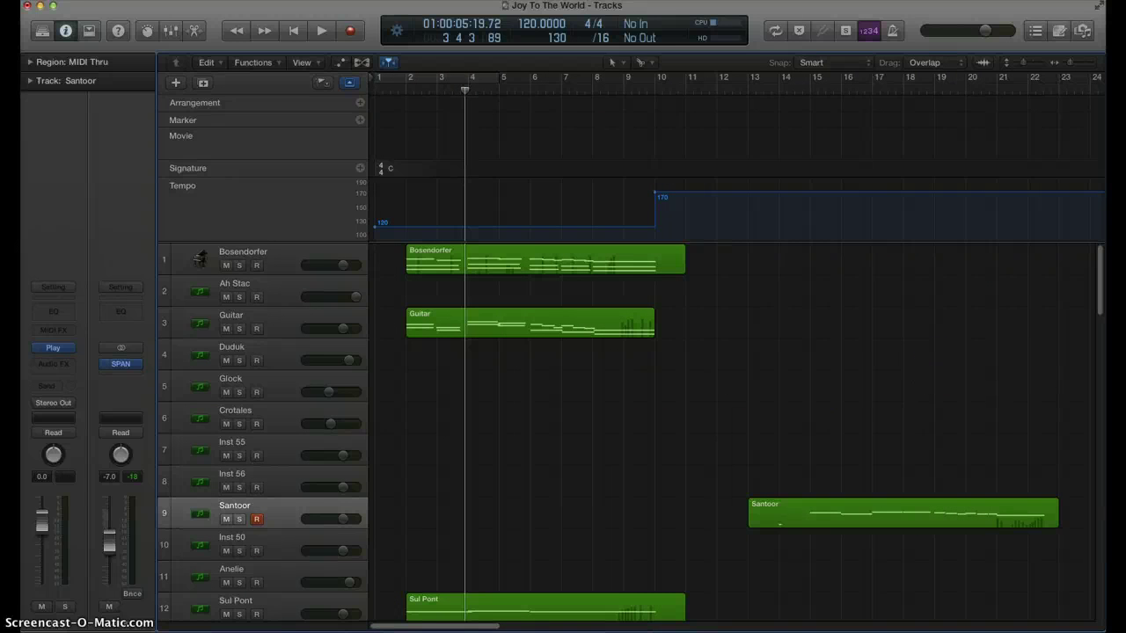
Bring the SPAN analyzer window back into view and start playback from the beginning of the song
left_click_drag(1125, 215, 978, 37)
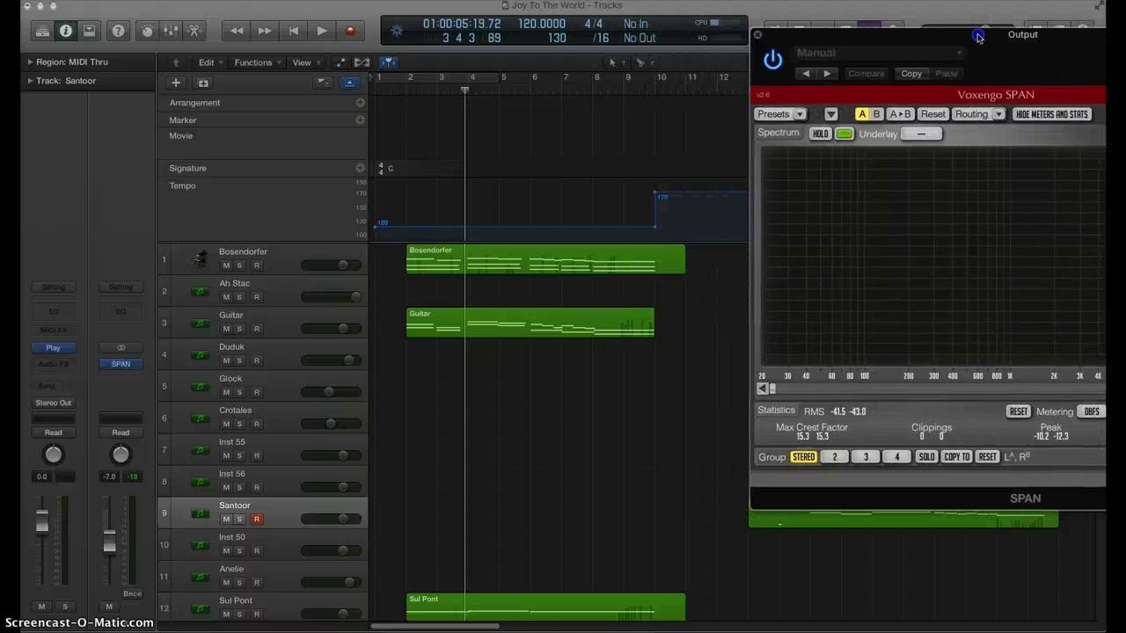
left_click(579, 443)
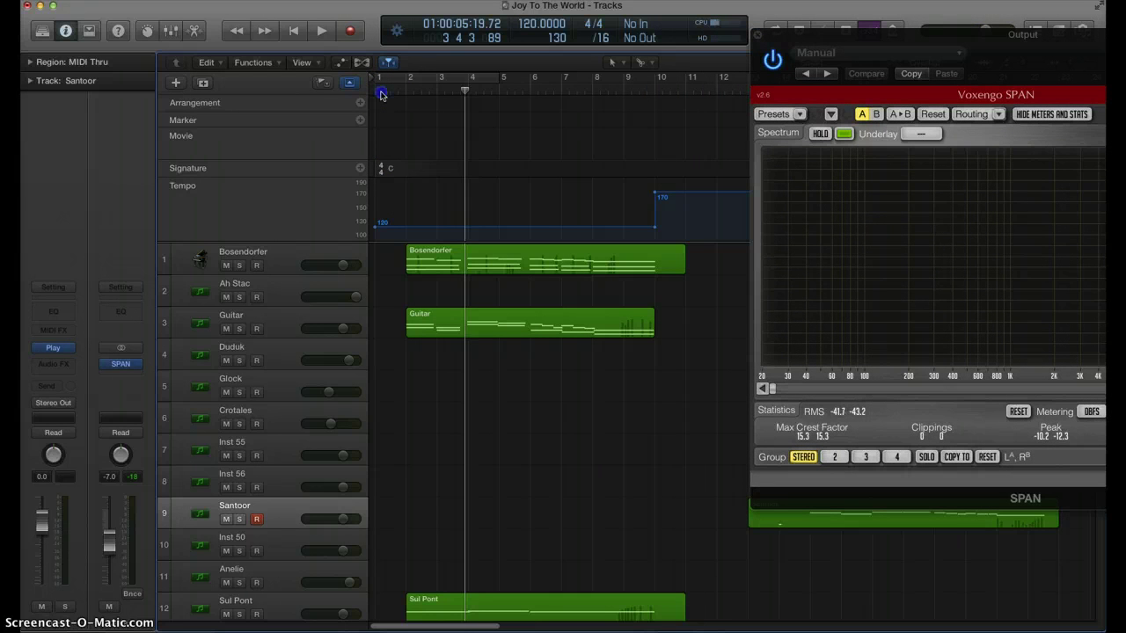
key("space")
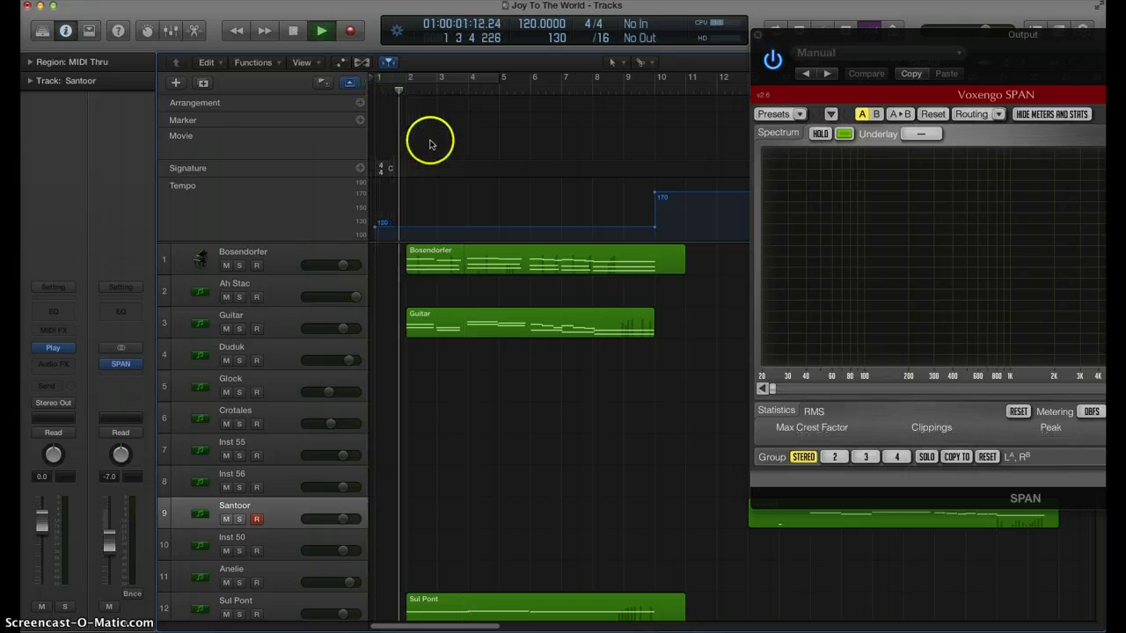
Bring the whole SPAN window into view with its plug-in header collapsed, and mute the output channel
left_click_drag(861, 44, 572, 132)
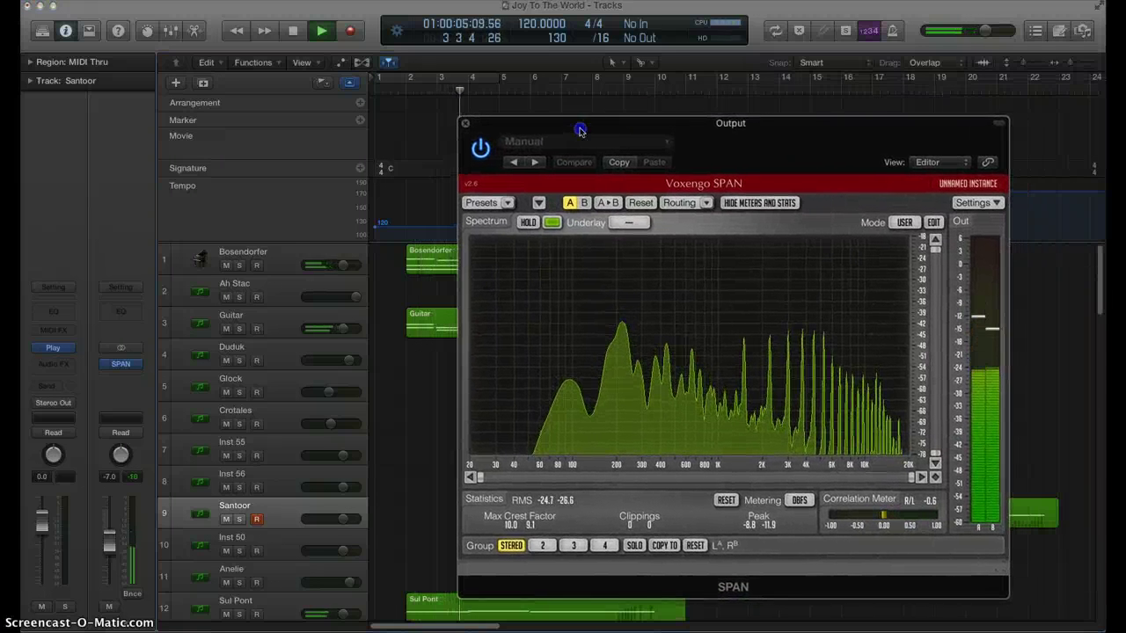
double_click(588, 127)
left_click(110, 607)
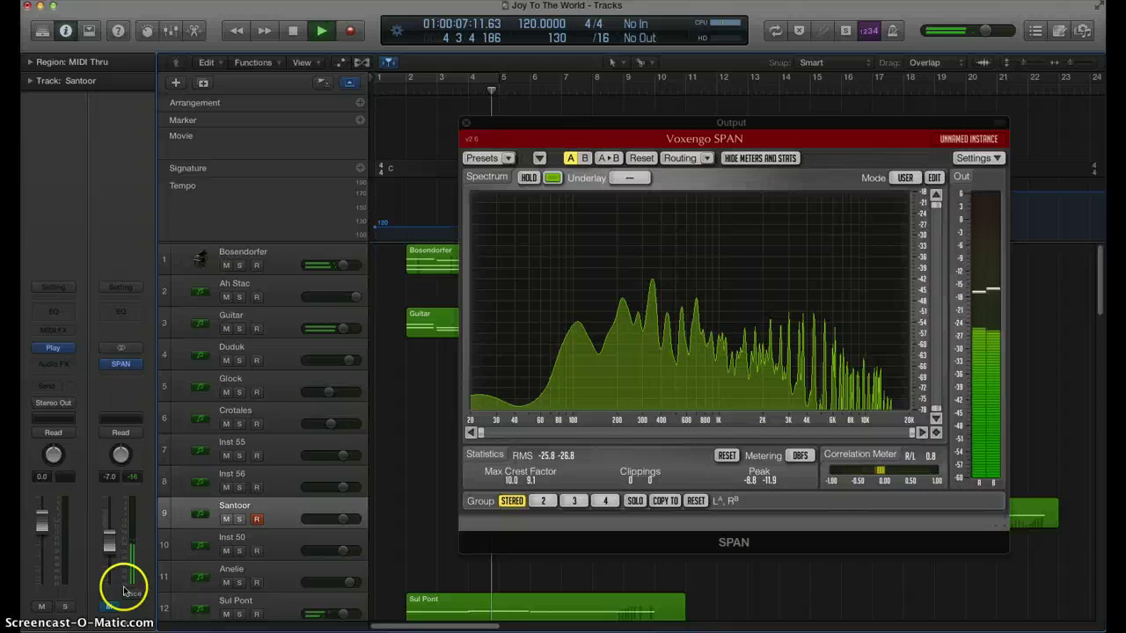
Inspect SPAN's live spectrum from low to high frequencies and check the plug-in choices for its insert slot on the output channel
left_click_drag(659, 123, 296, 152)
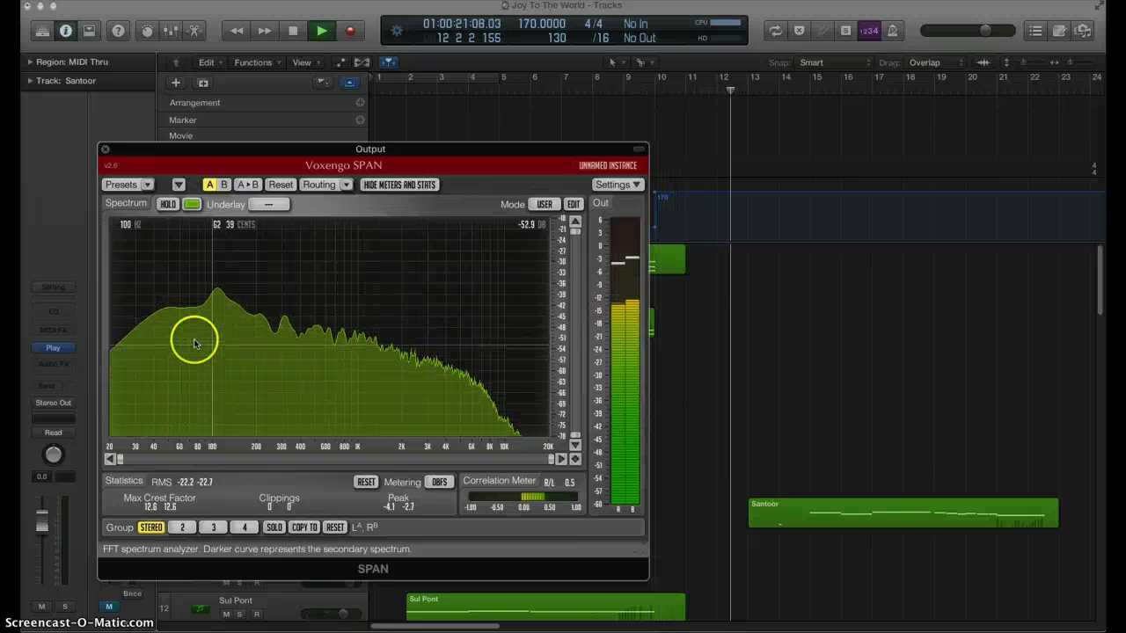
left_click_drag(195, 343, 506, 413)
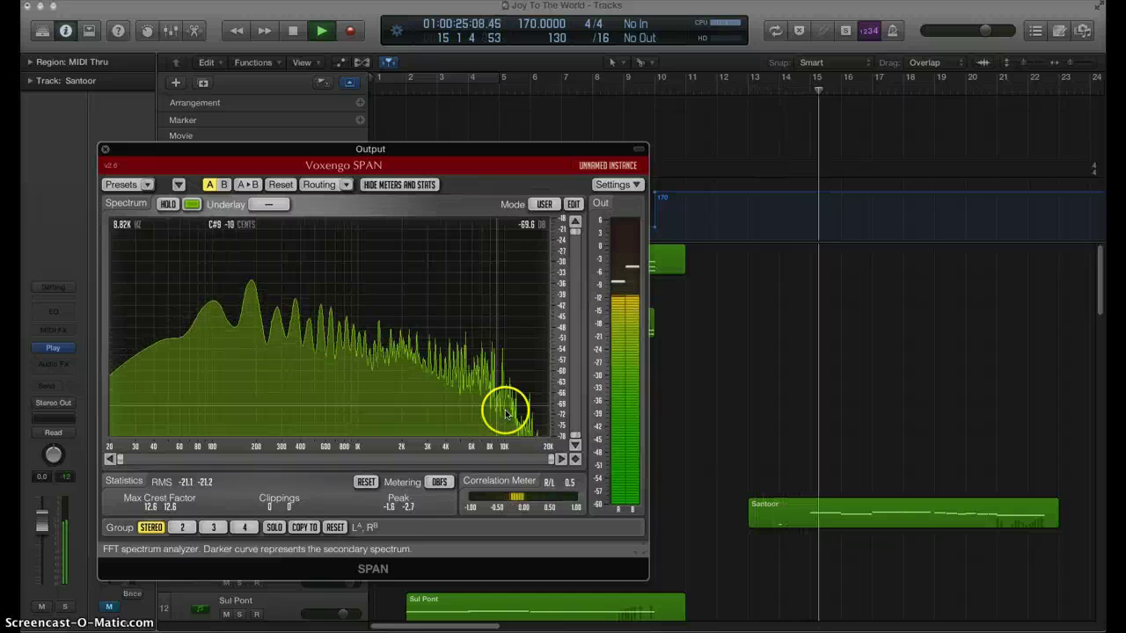
left_click_drag(466, 150, 956, 154)
left_click_drag(724, 155, 502, 120)
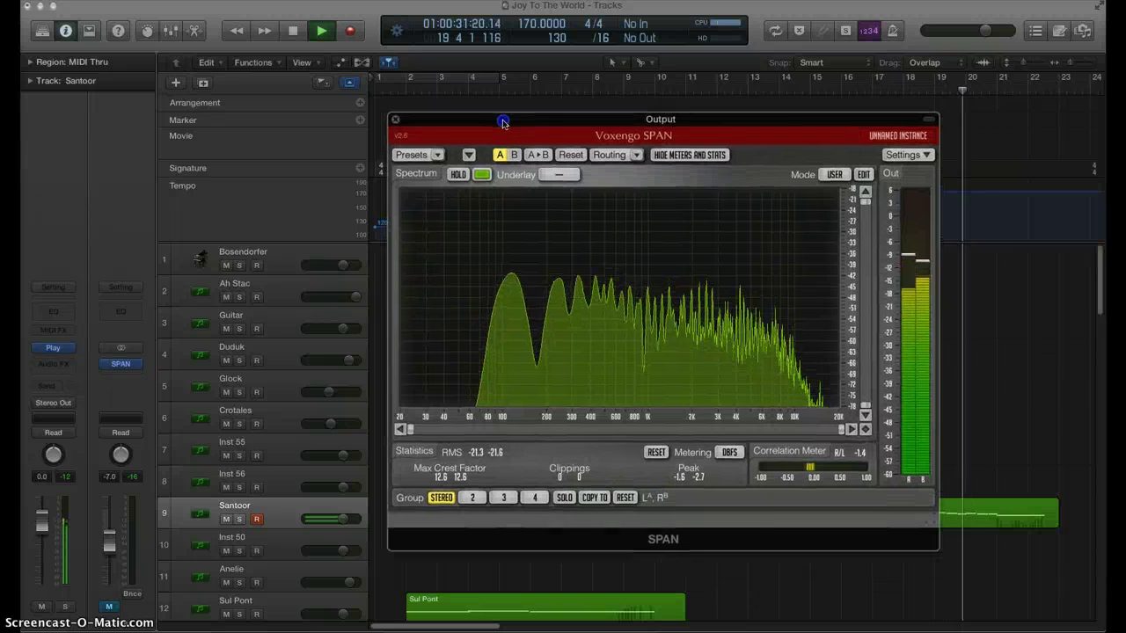
left_click(138, 367)
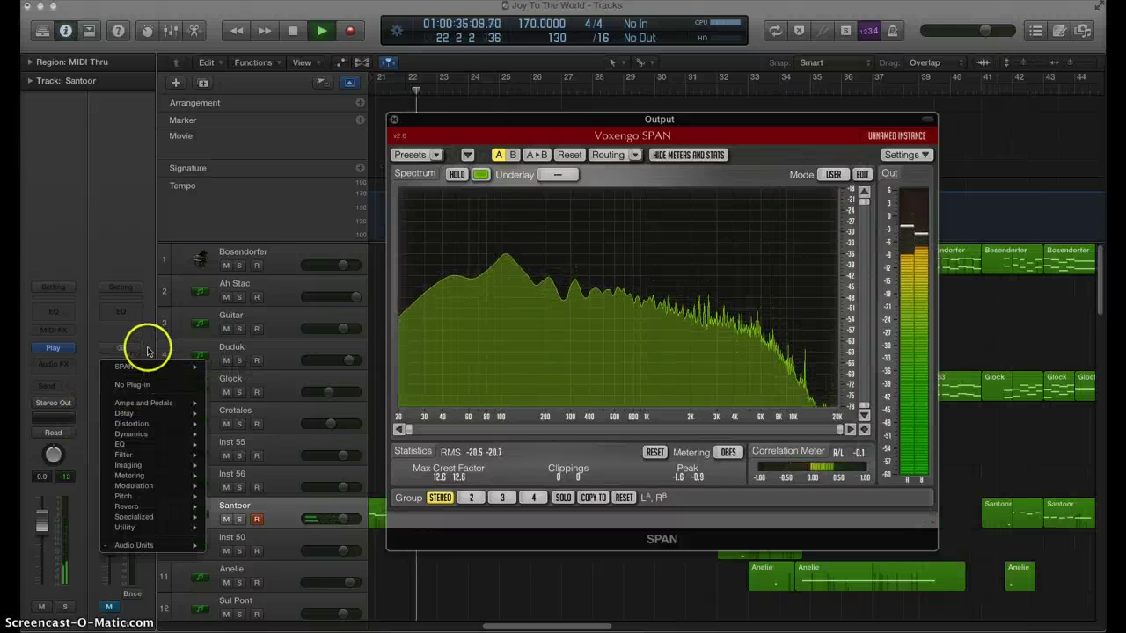
left_click(146, 341)
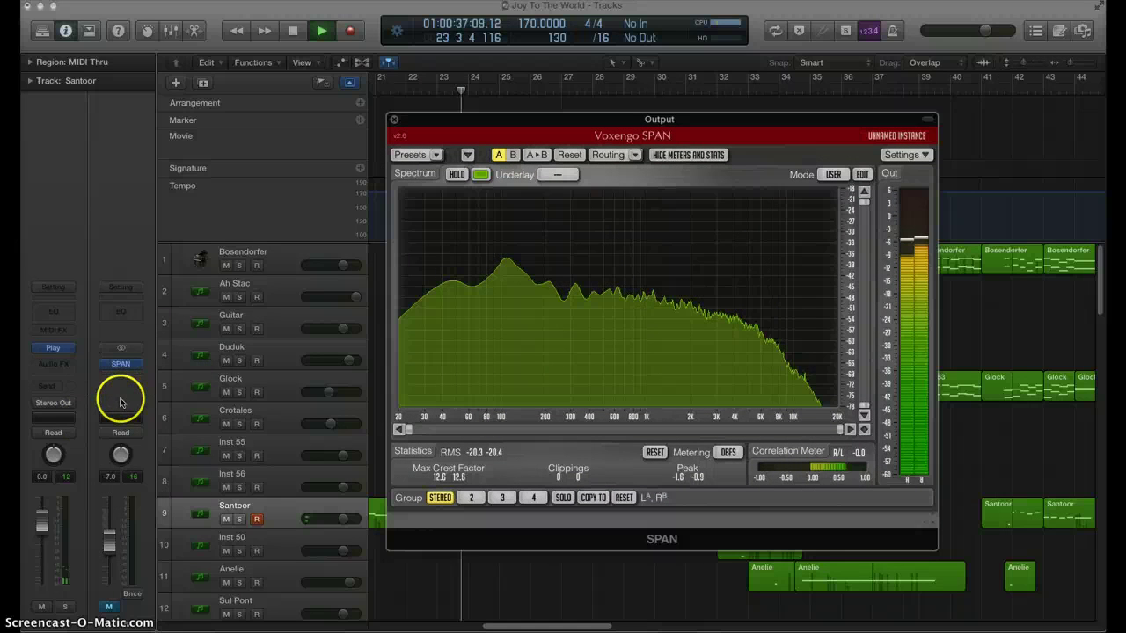
Move the SPAN analyzer window off the arrangement so the tracks are uncovered during playback
left_click_drag(762, 117, 430, 143)
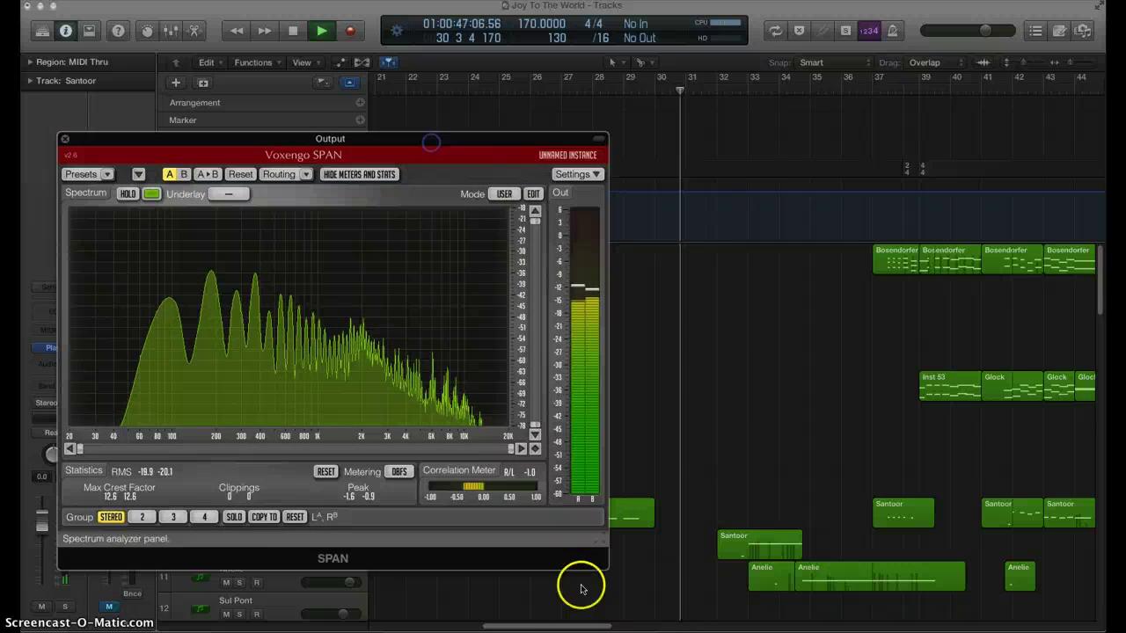
left_click(506, 140)
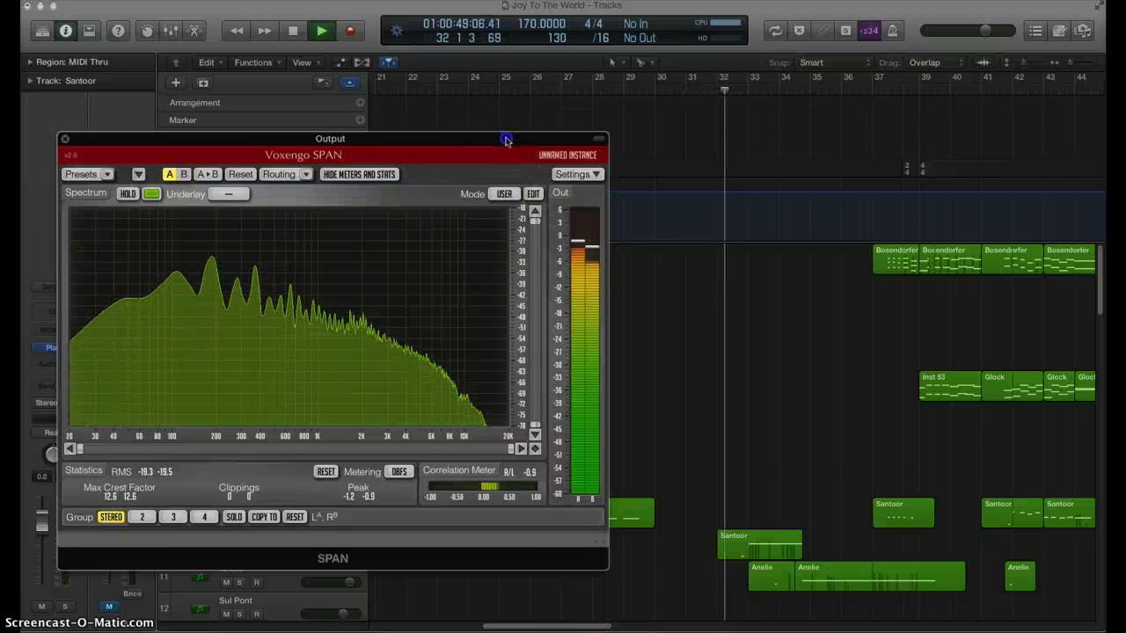
left_click_drag(506, 140, 1125, 176)
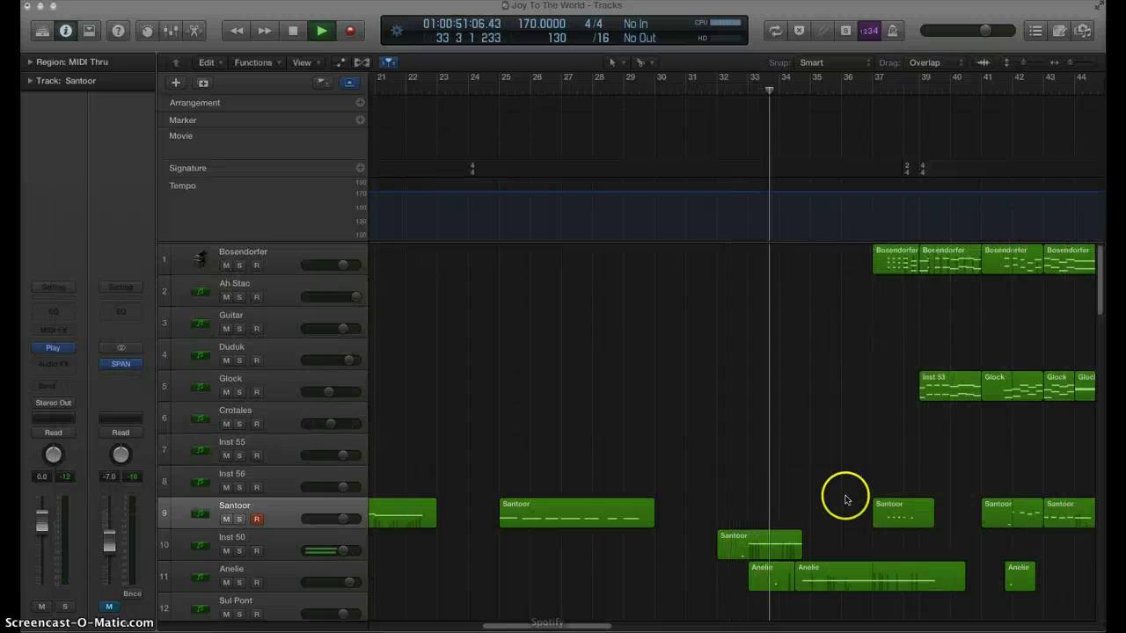
Examine the regions around bars 32 to 70 during playback, through the strings, percussion, brass and woodwinds and back to the Bosendorfer track
scroll(844, 493, "down", 3)
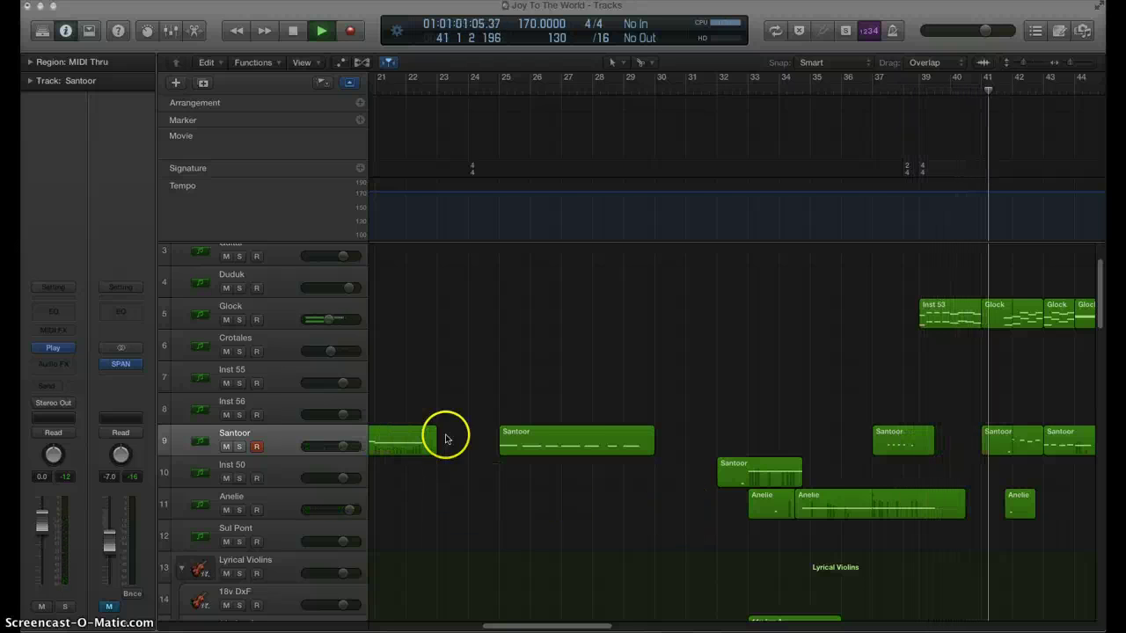
left_click_drag(597, 626, 543, 624)
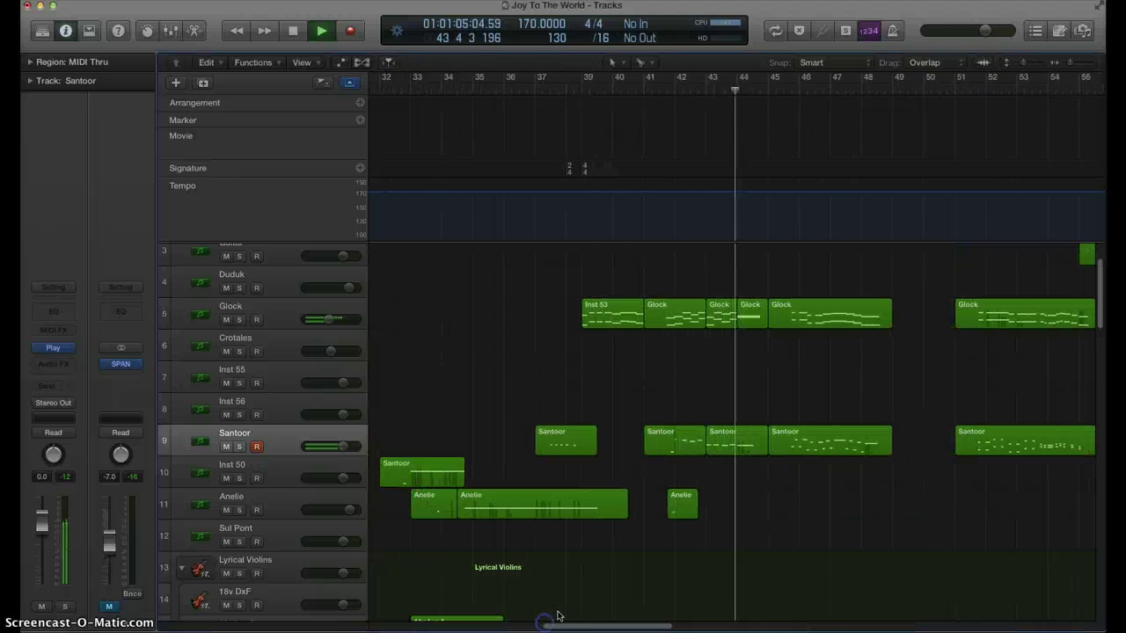
scroll(678, 527, "down", 5)
scroll(682, 527, "down", 2)
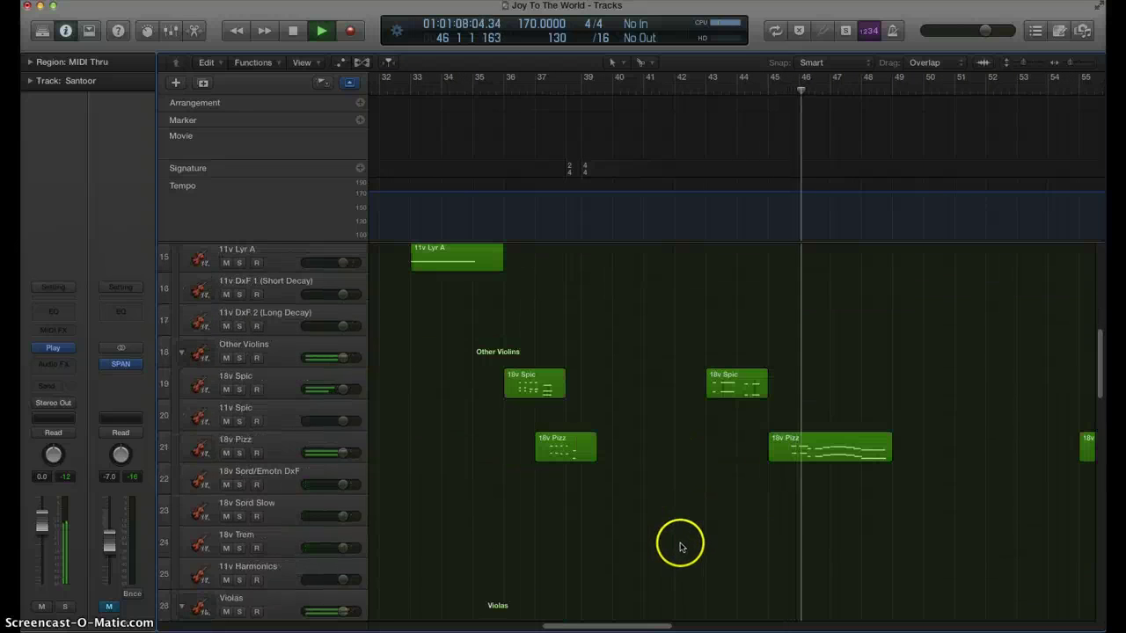
scroll(665, 570, "down", 5)
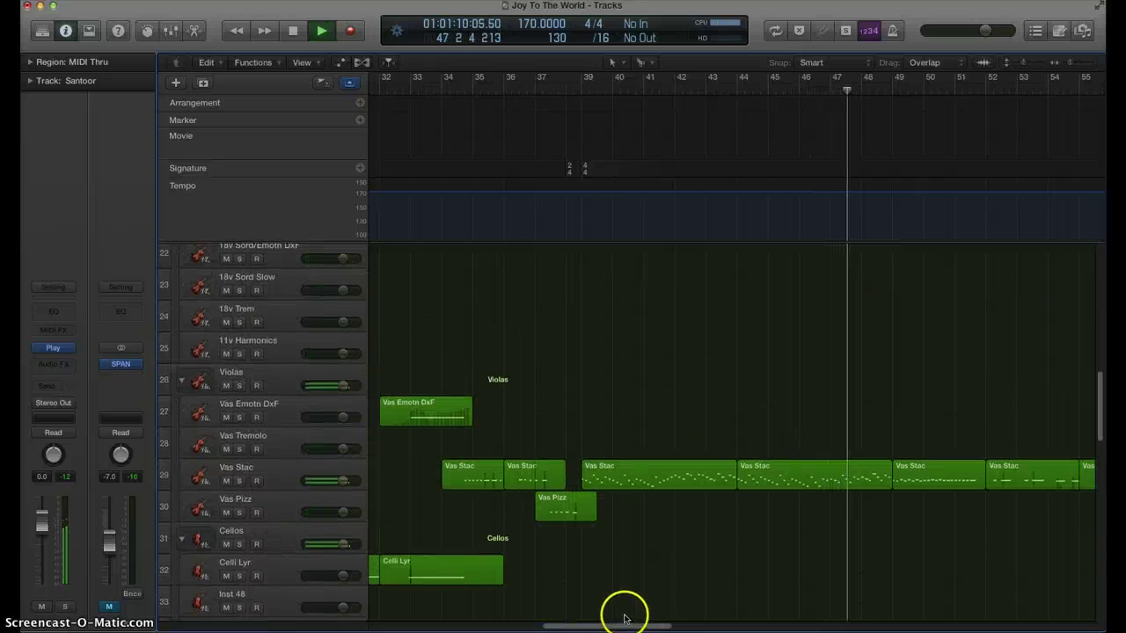
scroll(640, 597, "down", 8)
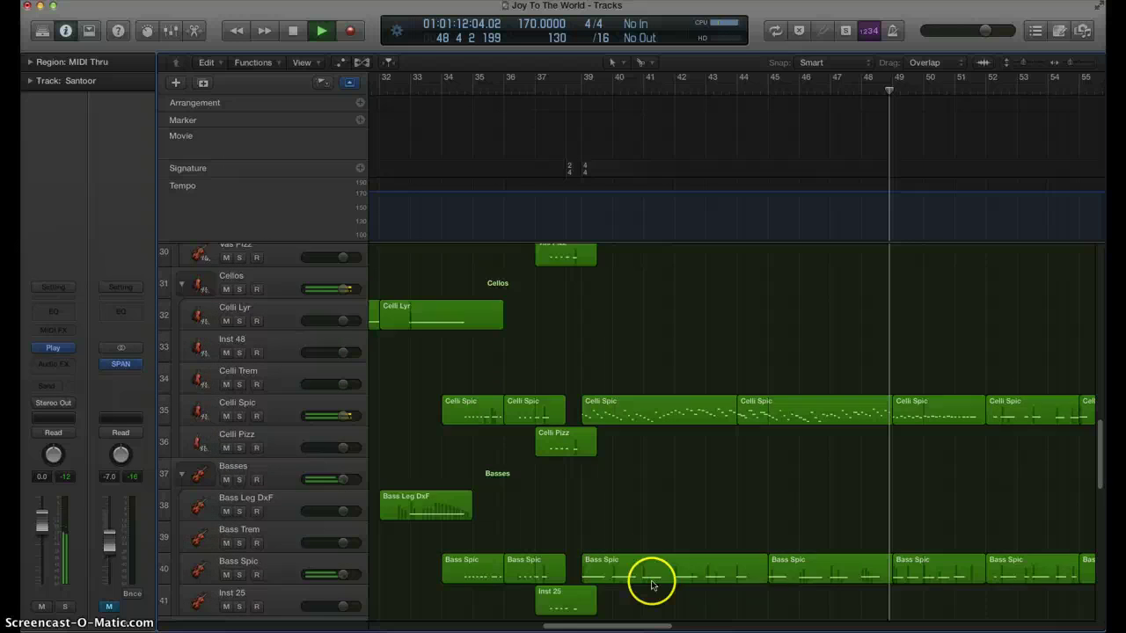
scroll(642, 598, "down", 3)
left_click_drag(628, 624, 711, 625)
scroll(755, 526, "down", 1)
scroll(755, 526, "down", 7)
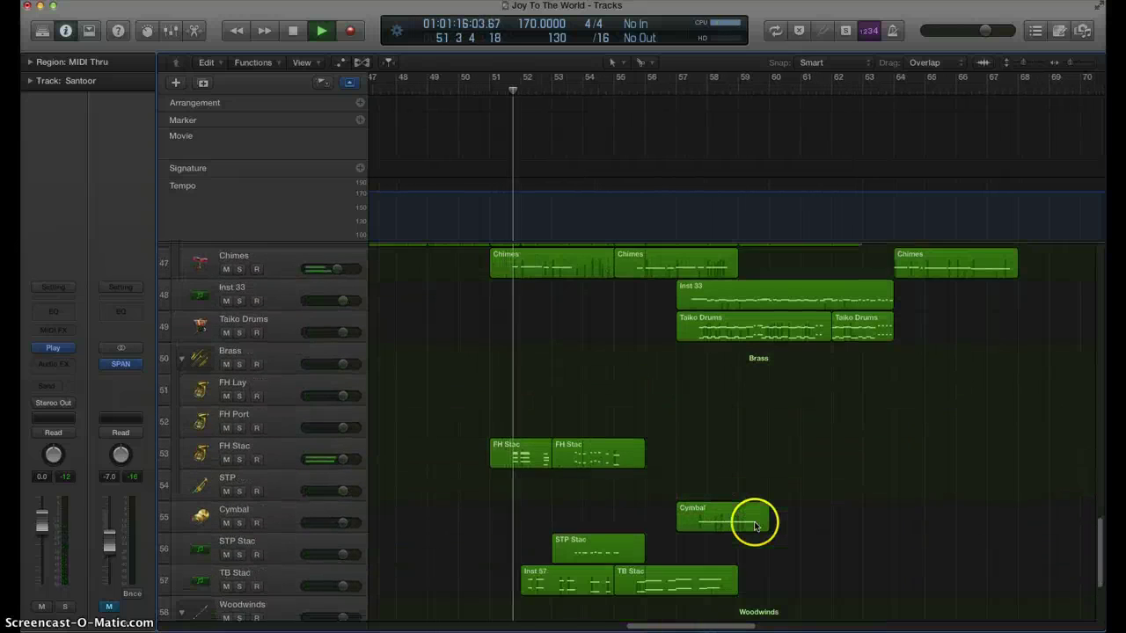
scroll(756, 527, "down", 3)
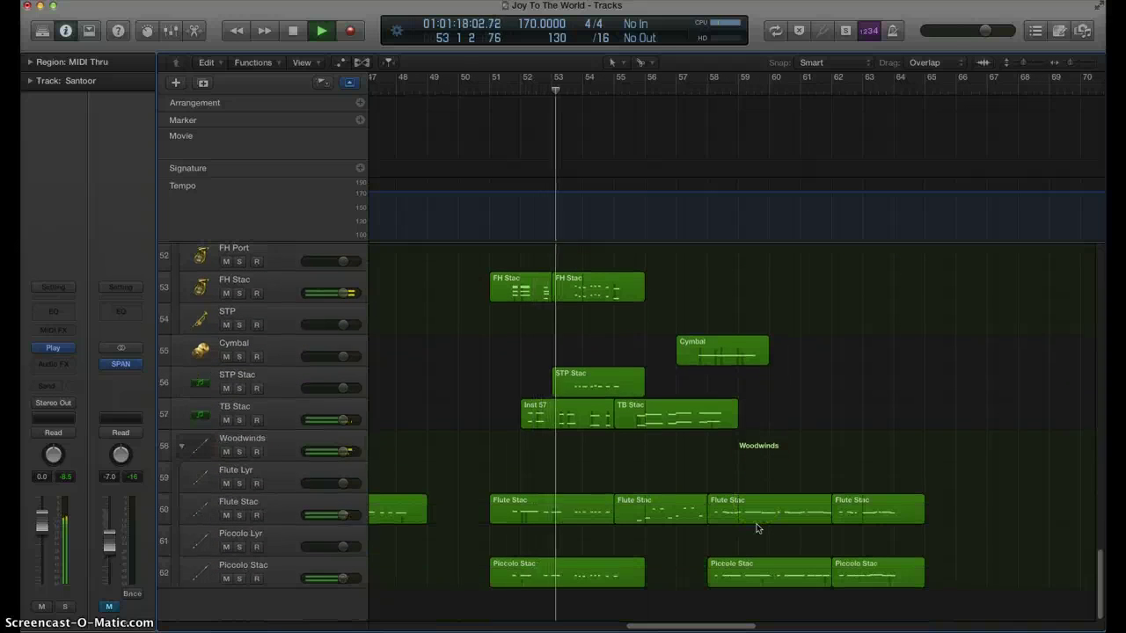
scroll(757, 527, "up", 15)
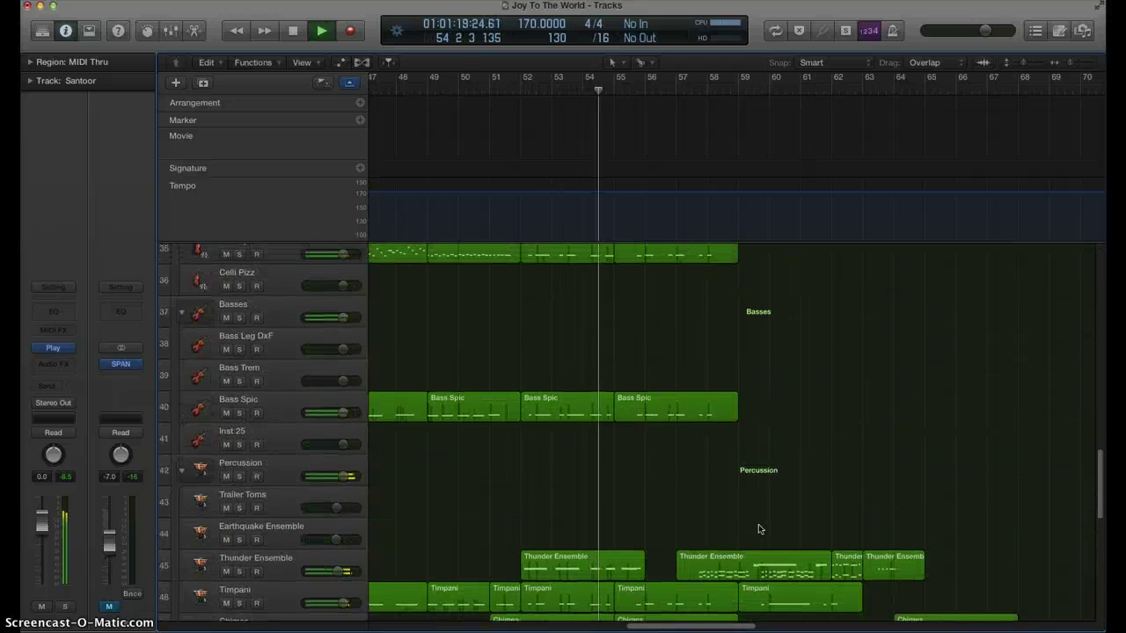
scroll(762, 529, "up", 13)
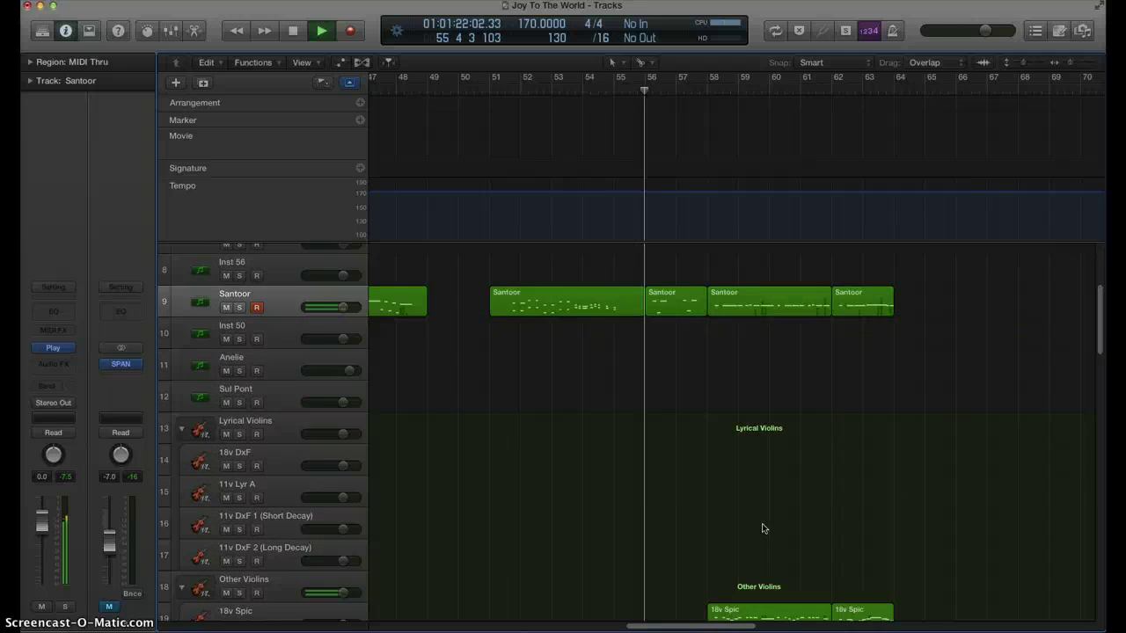
scroll(756, 532, "up", 3)
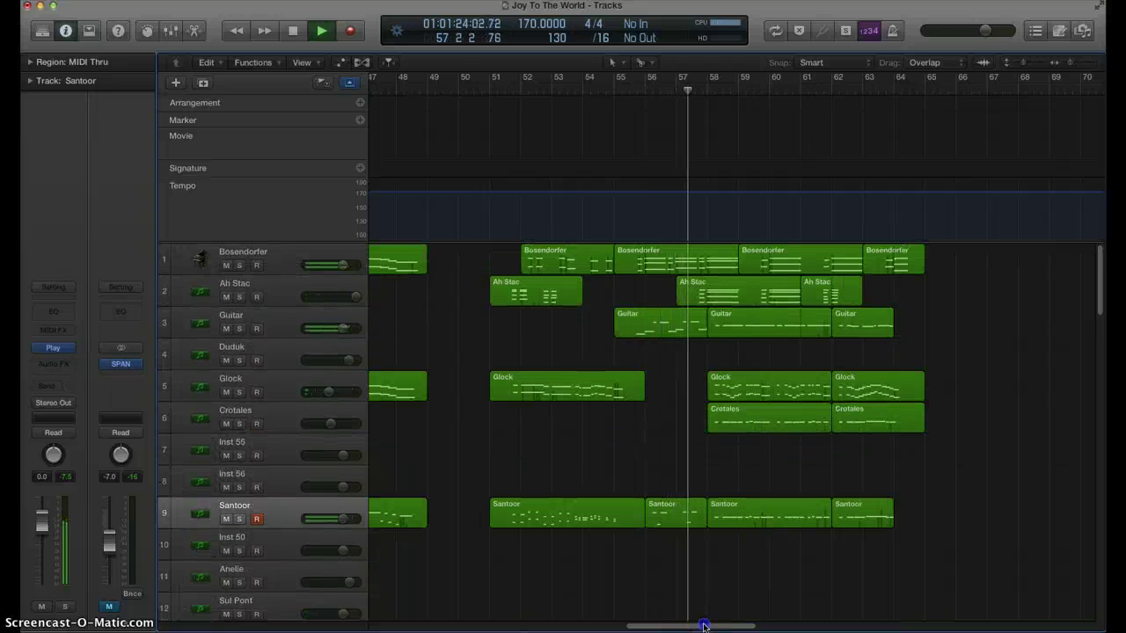
left_click_drag(687, 627, 654, 626)
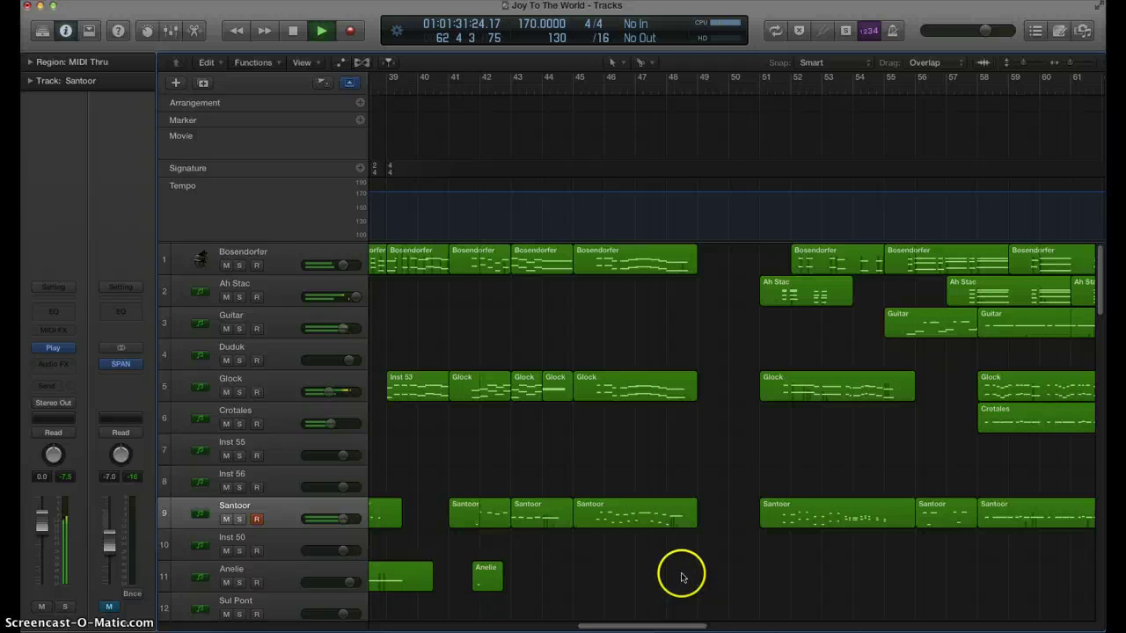